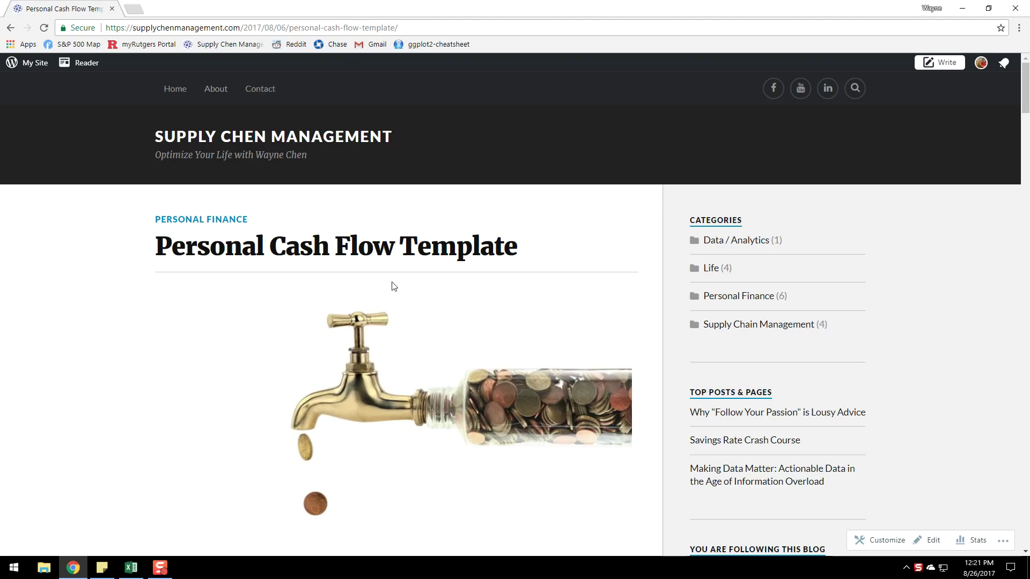
- Scroll down the blog post to the Personal Cash Flow Template download link
scroll(393, 286, "down", 10)
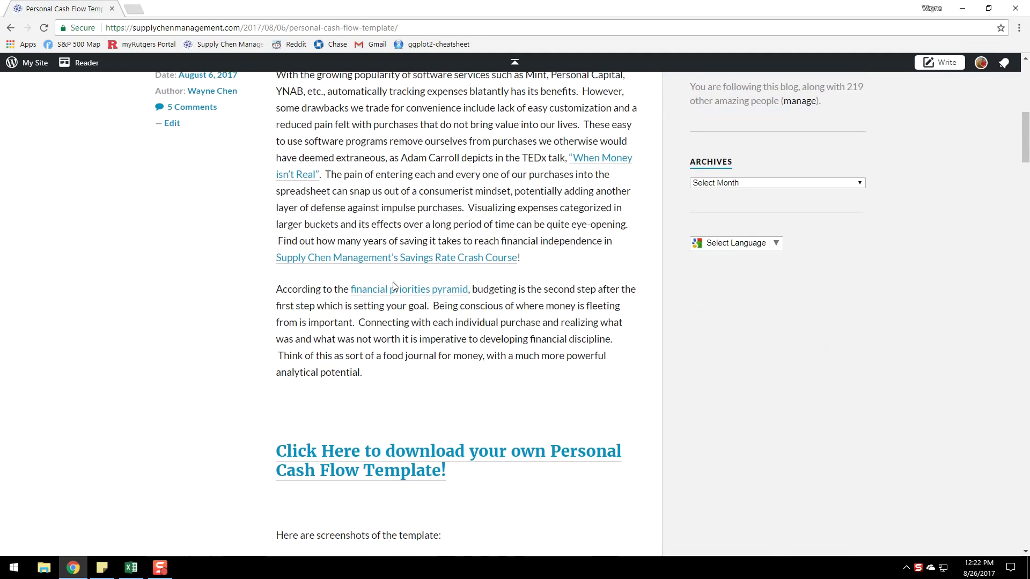
scroll(393, 286, "down", 5)
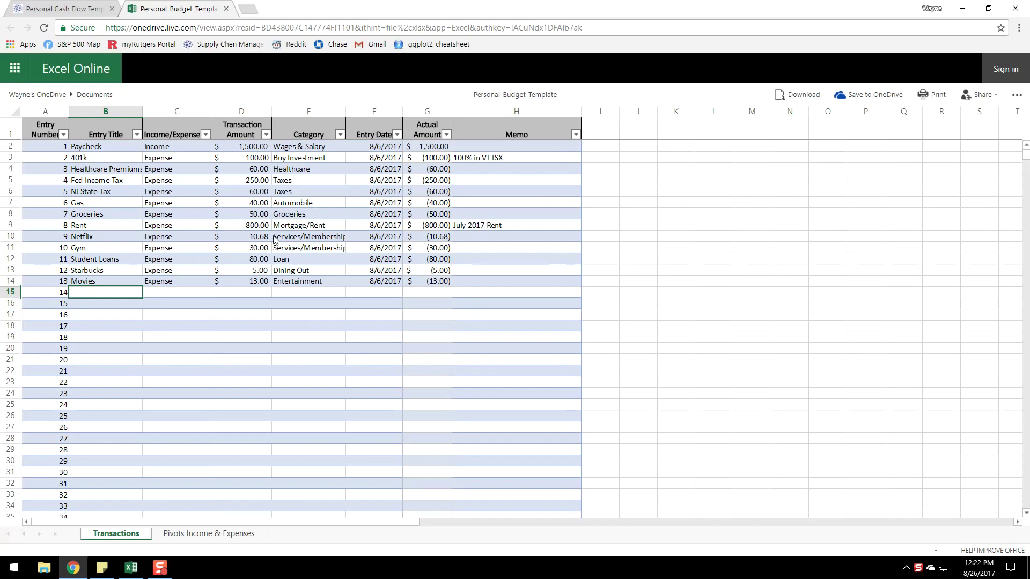
- Download the template as Personal_Budget_Template (3).xlsm and open it maximized in desktop Excel
left_click(795, 96)
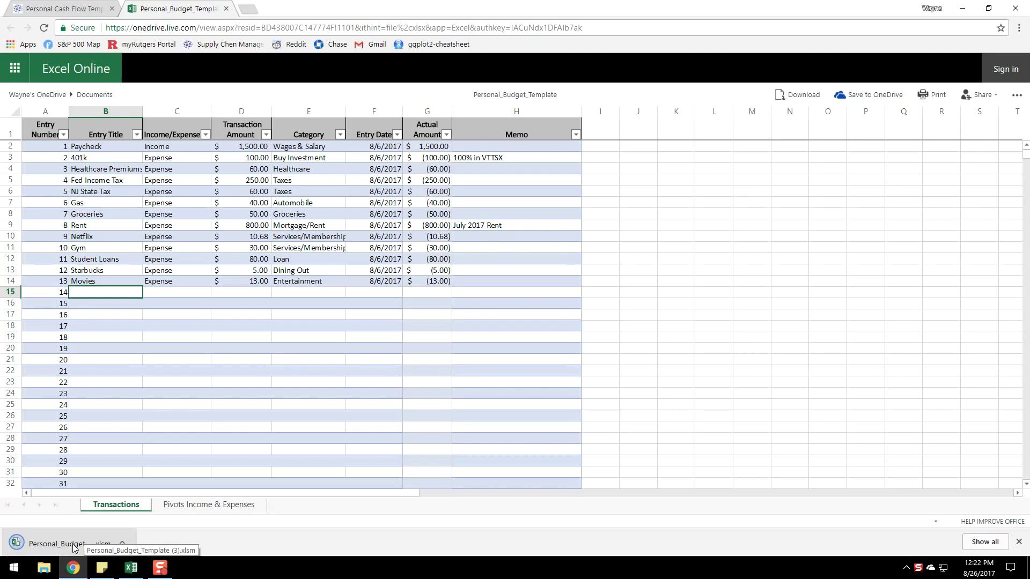
left_click(47, 550)
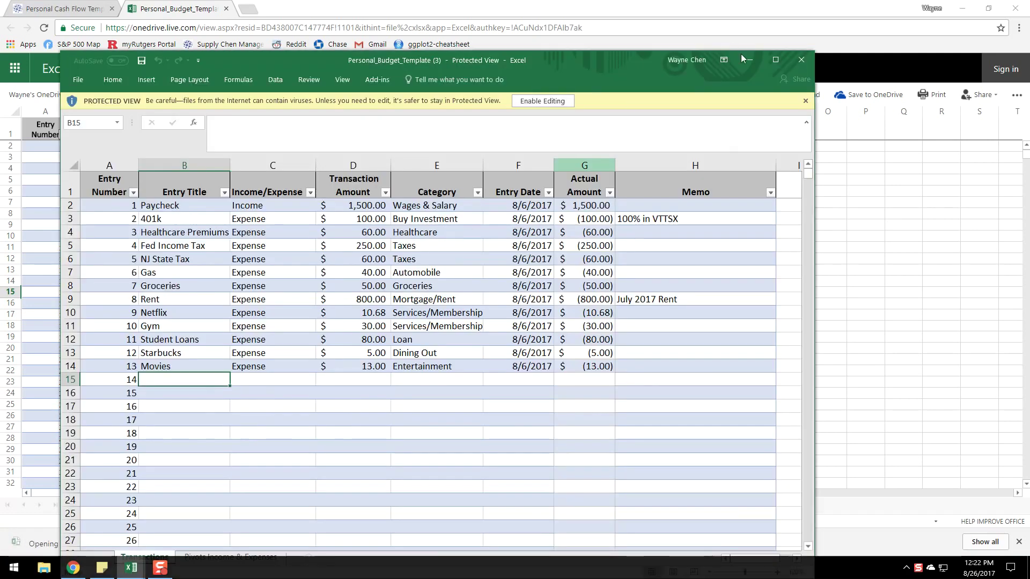
double_click(742, 53)
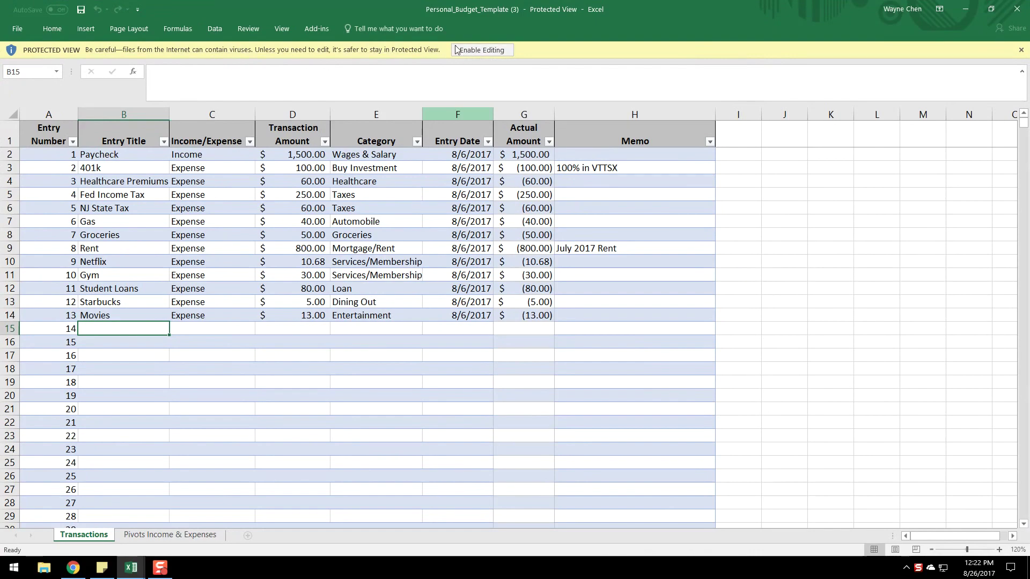
- Enable editing and macros, collapse the formula bar, and review the 13 entries in B2:E14
left_click(482, 50)
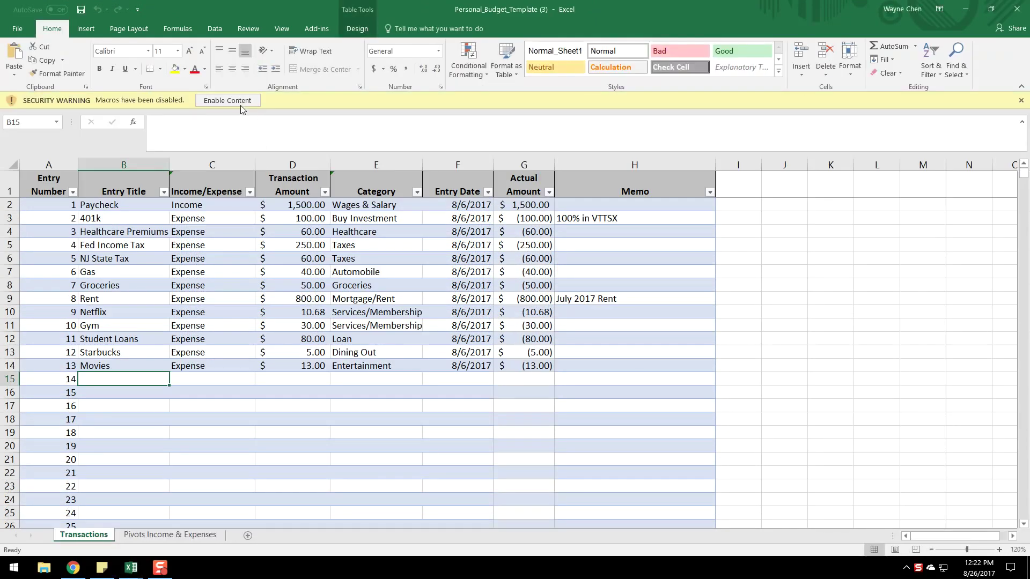
left_click(234, 102)
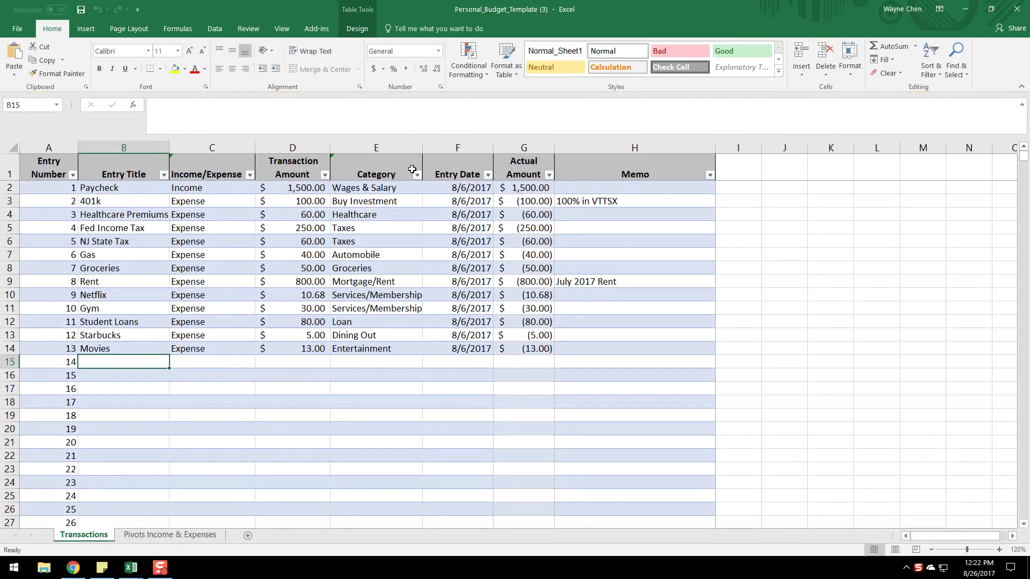
left_click(1022, 106)
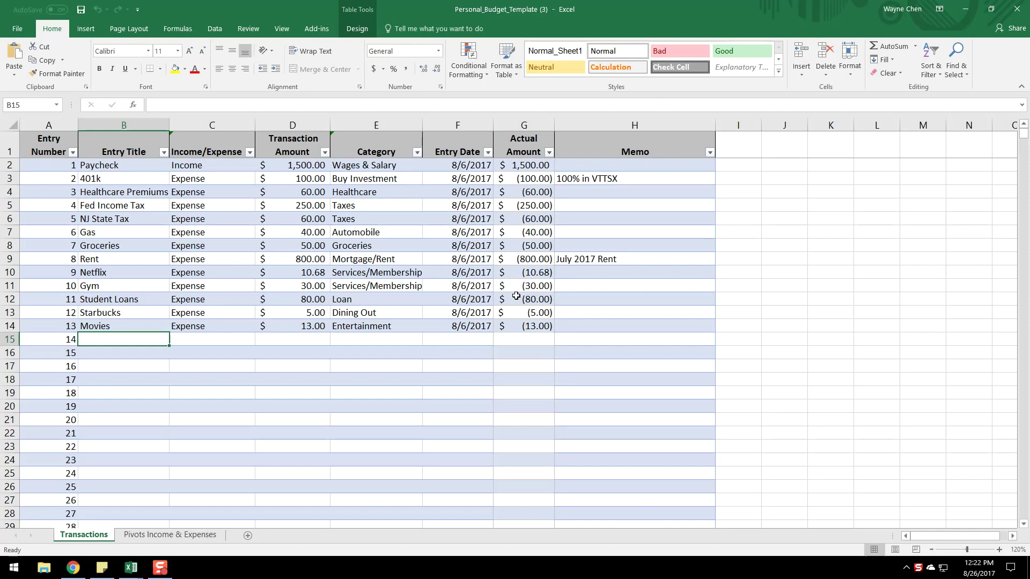
left_click_drag(383, 328, 114, 169)
left_click(367, 380)
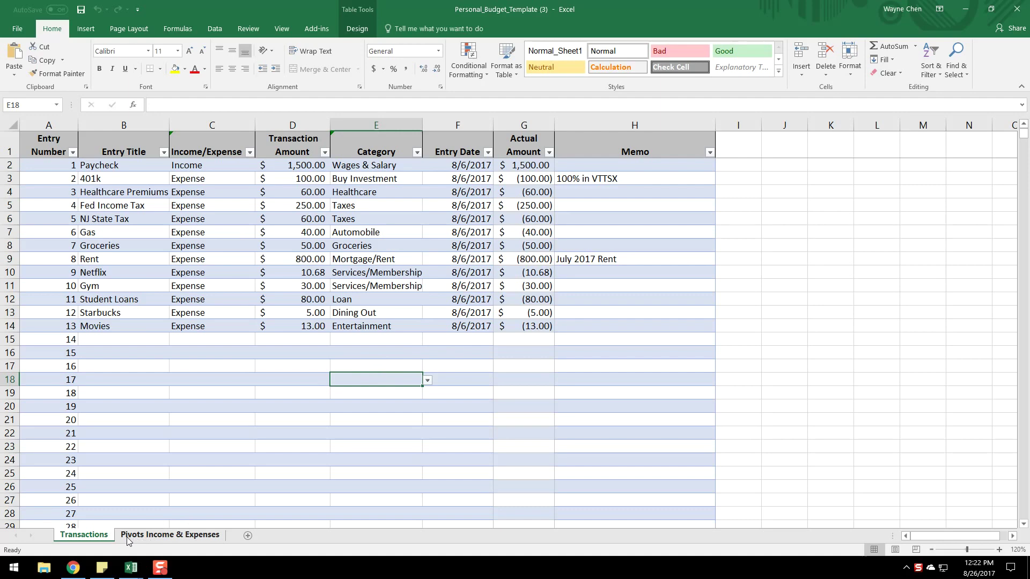
- Expand Wages & Salary in the income pivot to reveal Paycheck, then return to Transactions
left_click(156, 537)
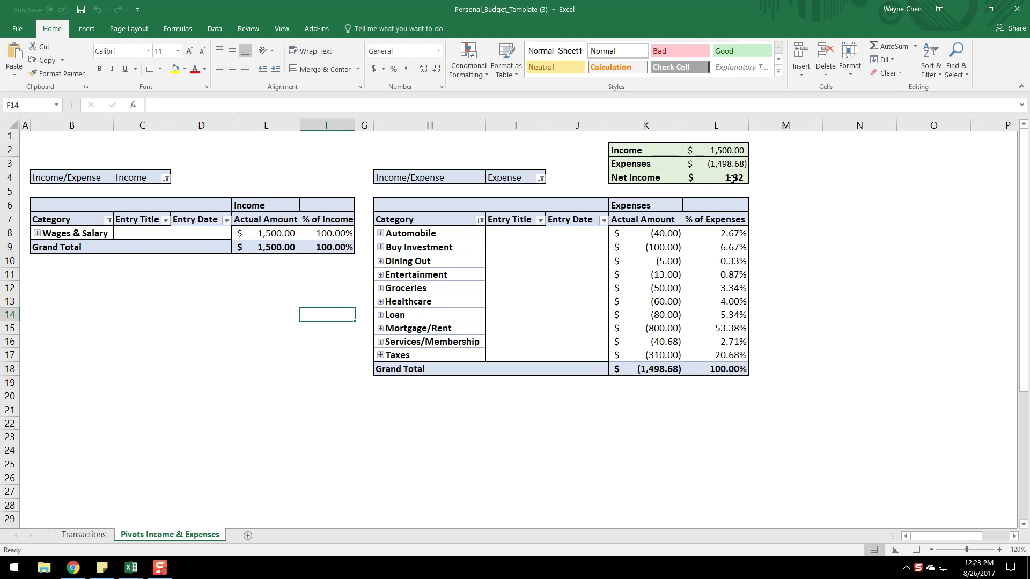
mouse_move(276, 248)
left_click(37, 234)
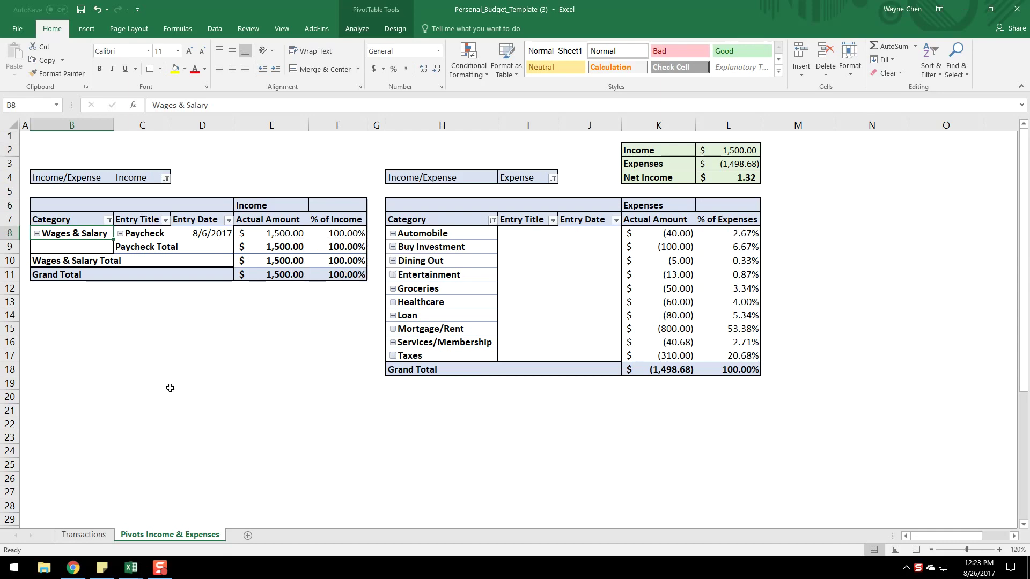
left_click(84, 535)
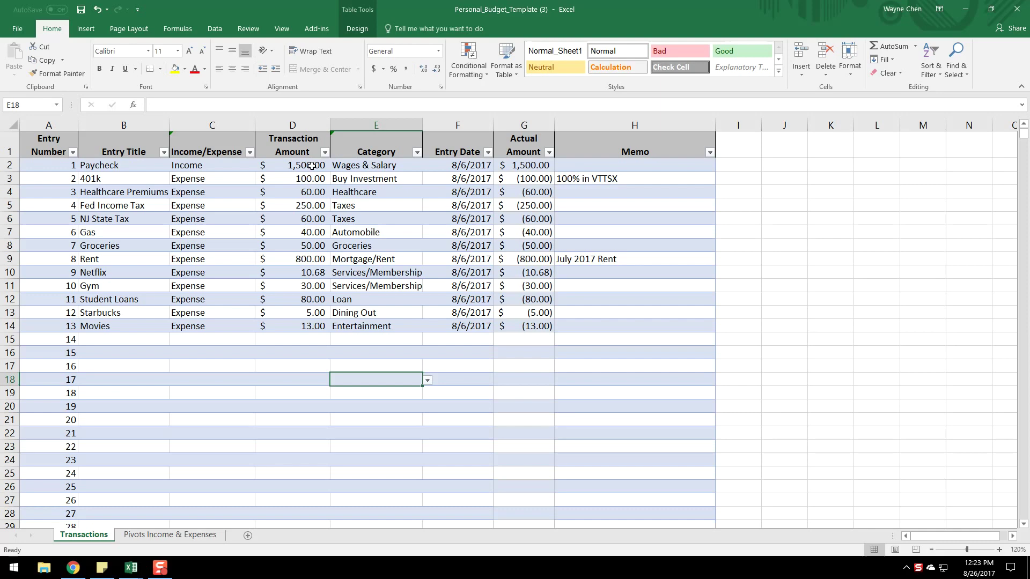
left_click(166, 535)
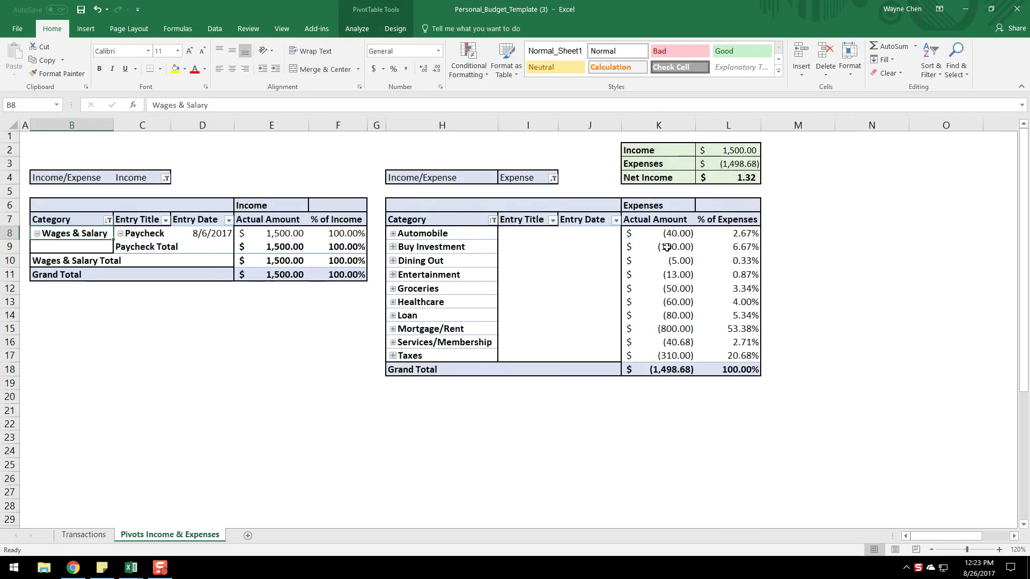
left_click(84, 535)
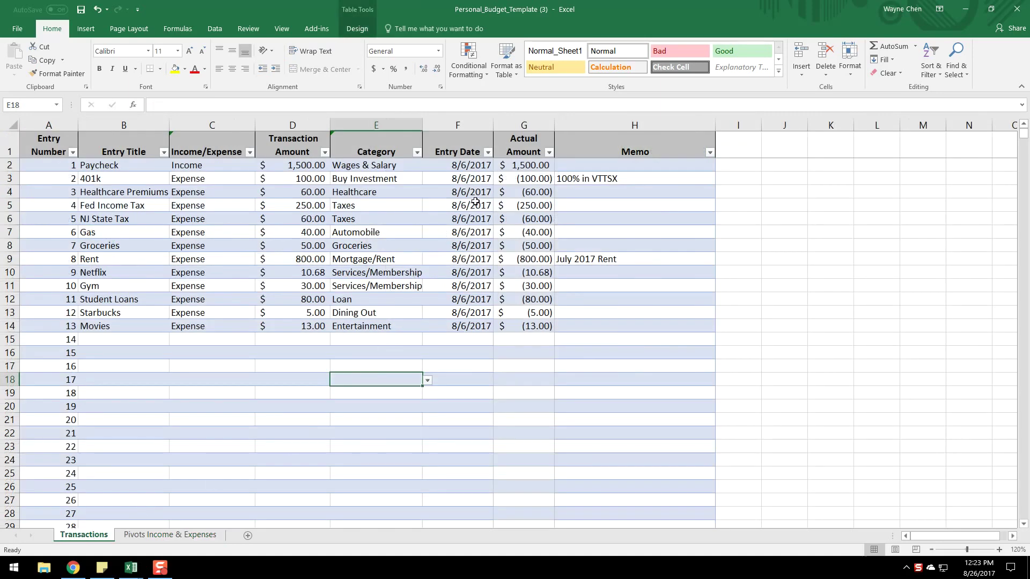
left_click_drag(307, 179, 316, 326)
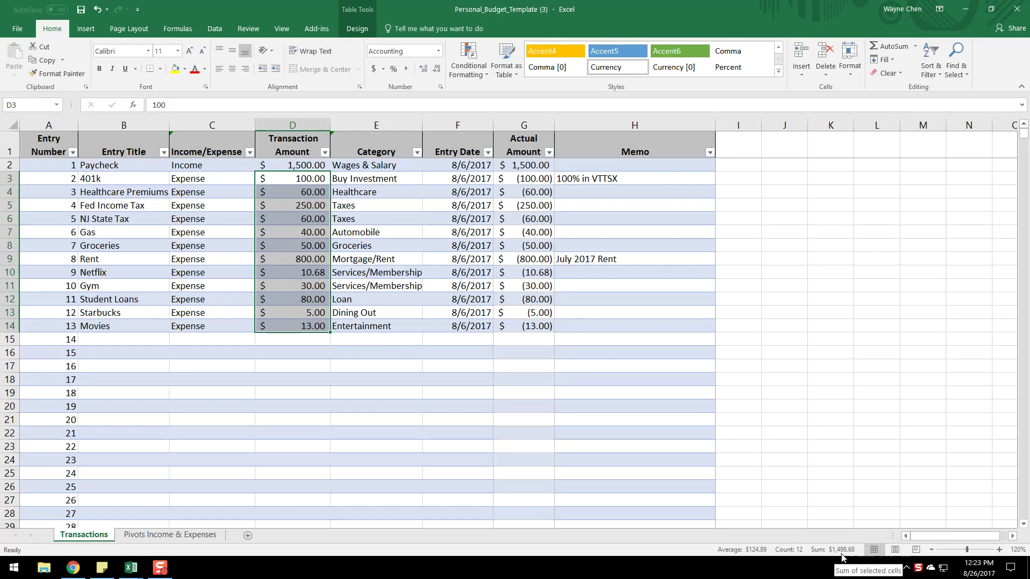
left_click(170, 535)
mouse_move(674, 374)
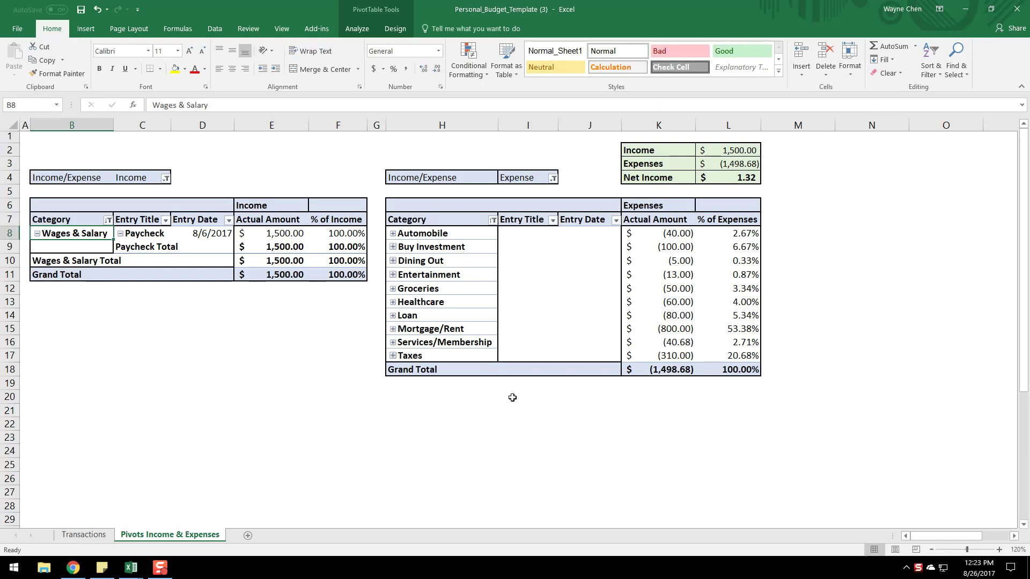
left_click(389, 275)
left_click(209, 355)
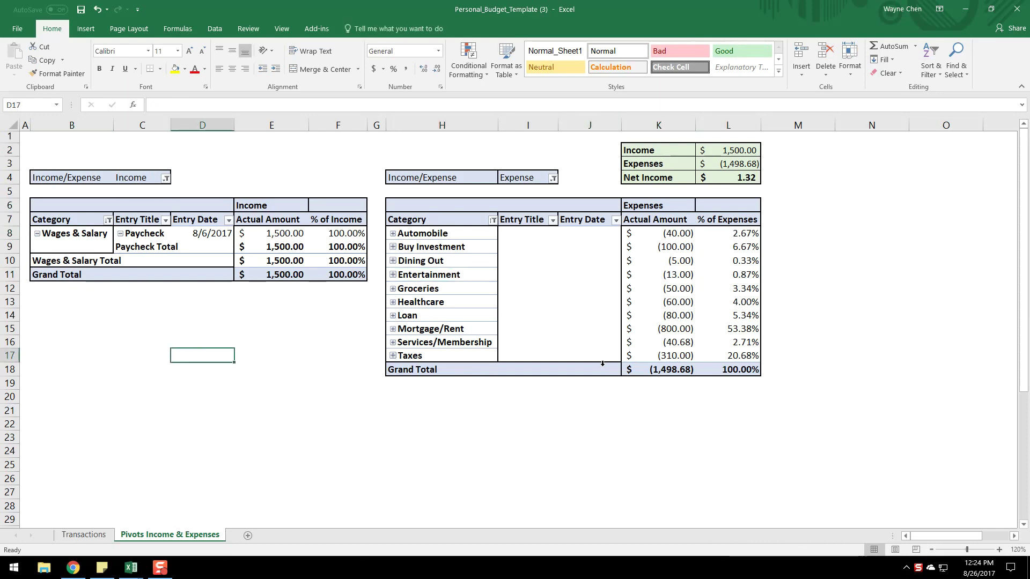
left_click(84, 535)
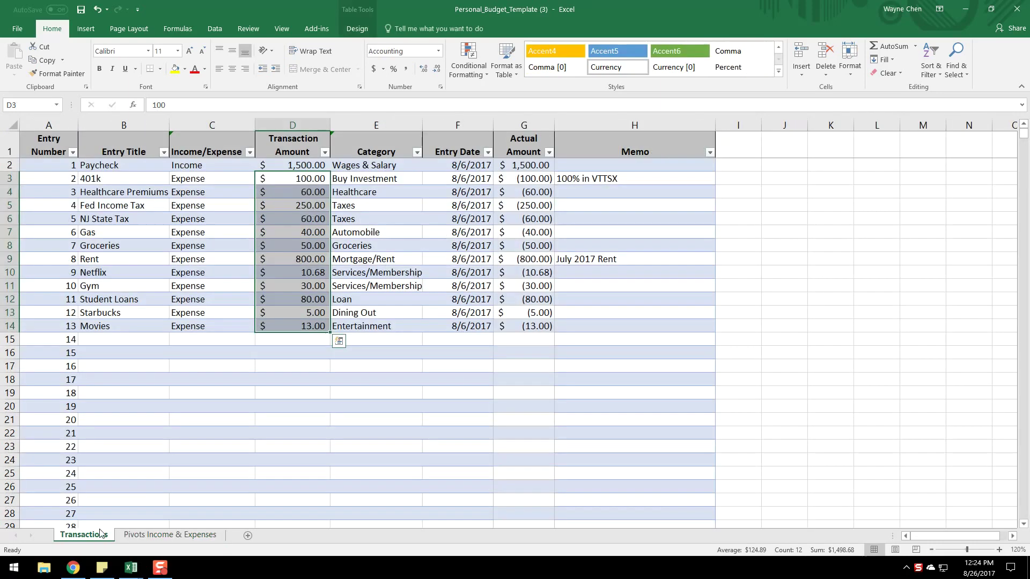
left_click(119, 337)
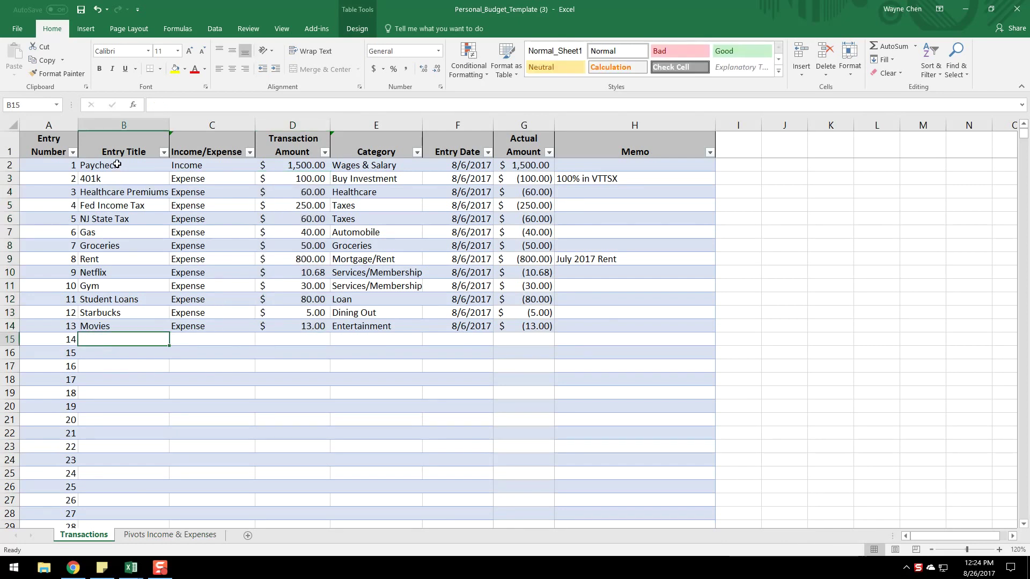
- Copy transaction entries B2:E14 and paste them as new rows starting at B15
left_click_drag(118, 165, 388, 326)
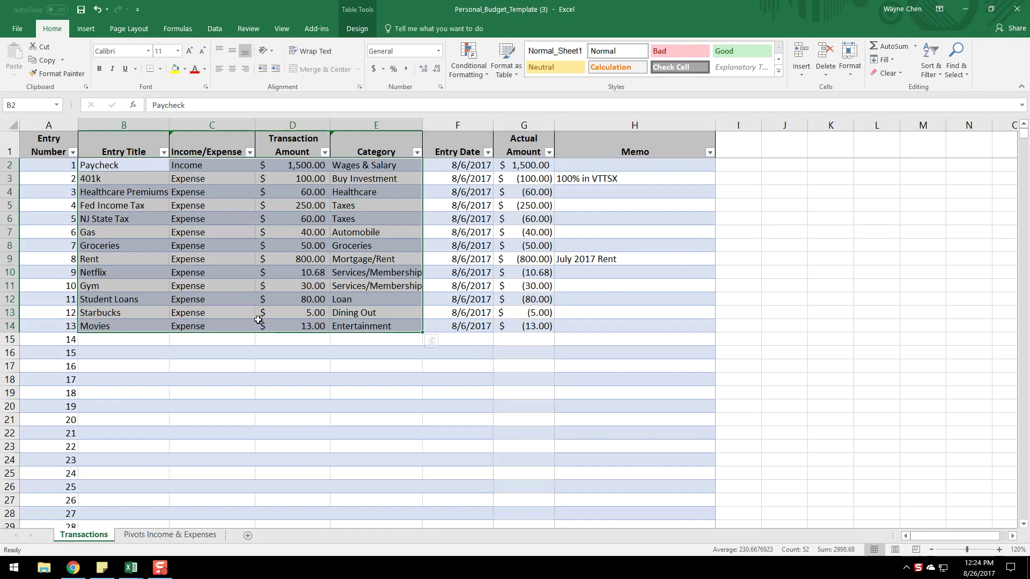
key("ctrl+c")
left_click(119, 343)
key("ctrl+v")
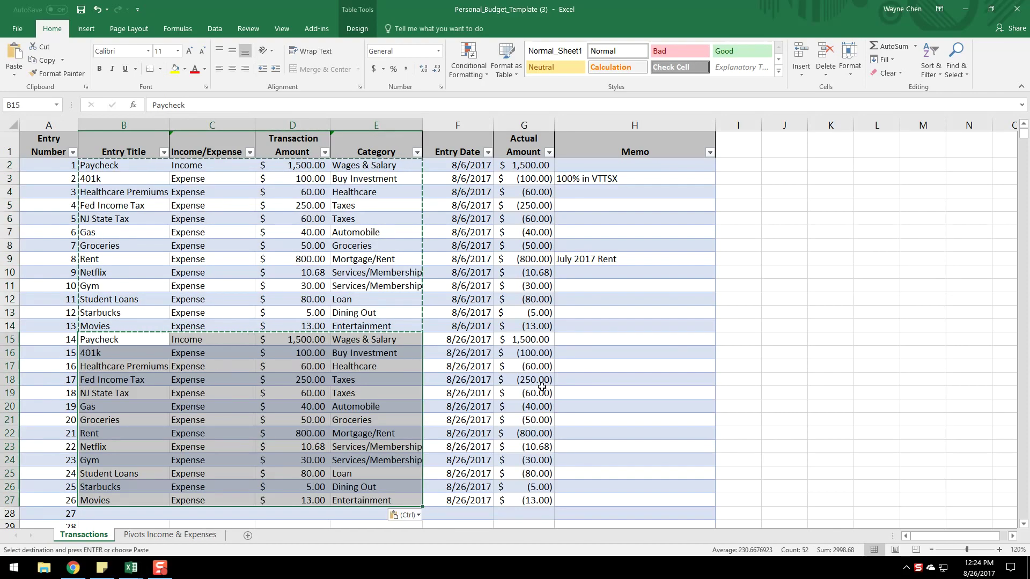
left_click(659, 333)
scroll(659, 333, "down", 2)
scroll(635, 338, "up", 2)
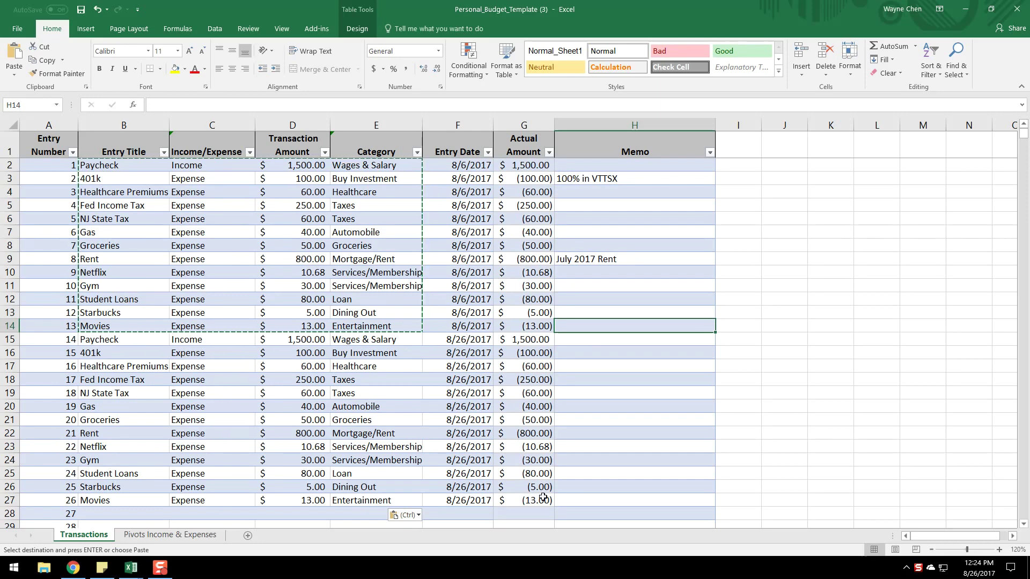
- Check the F15 date formula for the pasted rows, then go to the Pivots Income & Expenses sheet
left_click(473, 340)
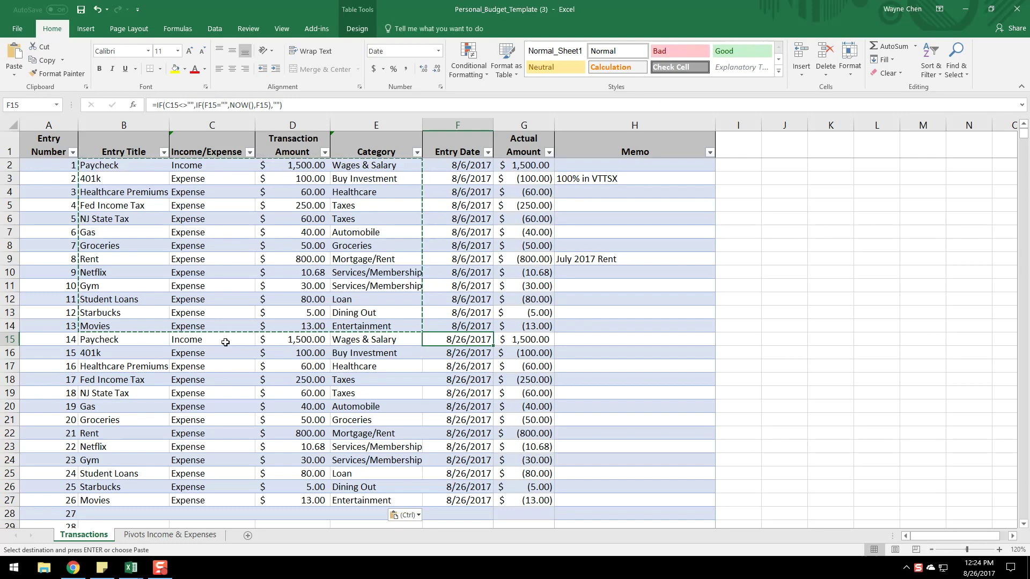
left_click(641, 342)
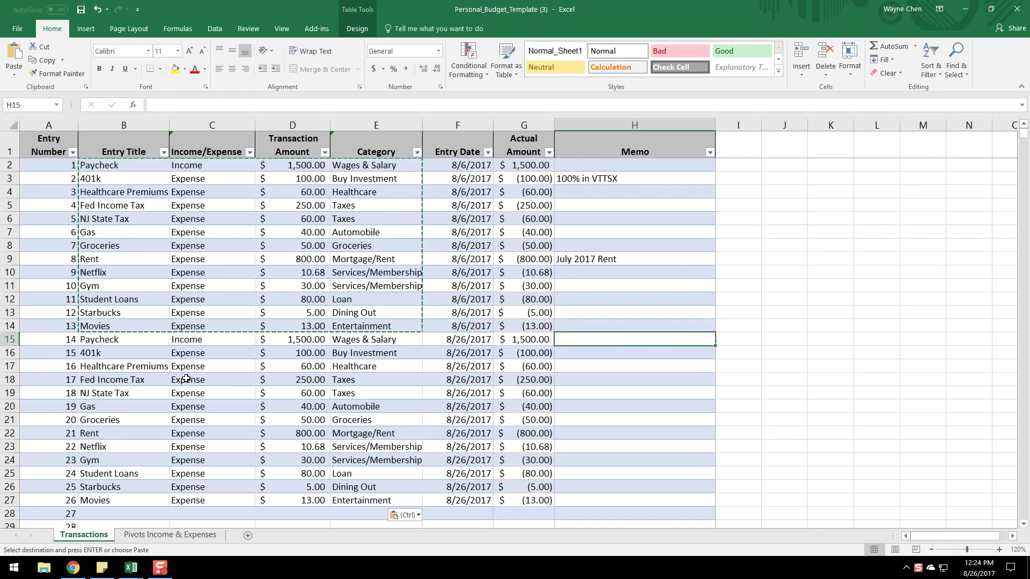
scroll(217, 485, "down", 3)
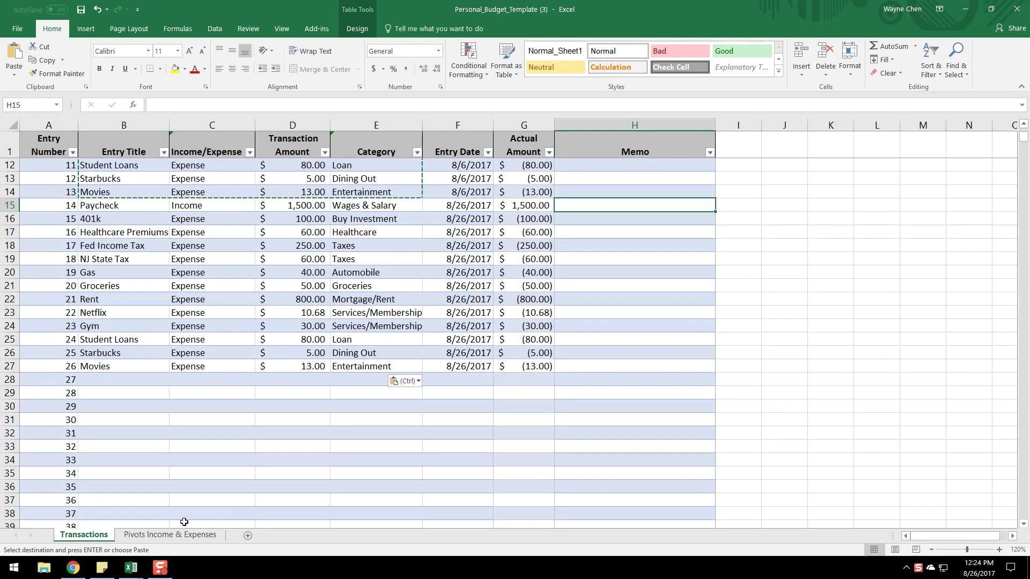
left_click(157, 535)
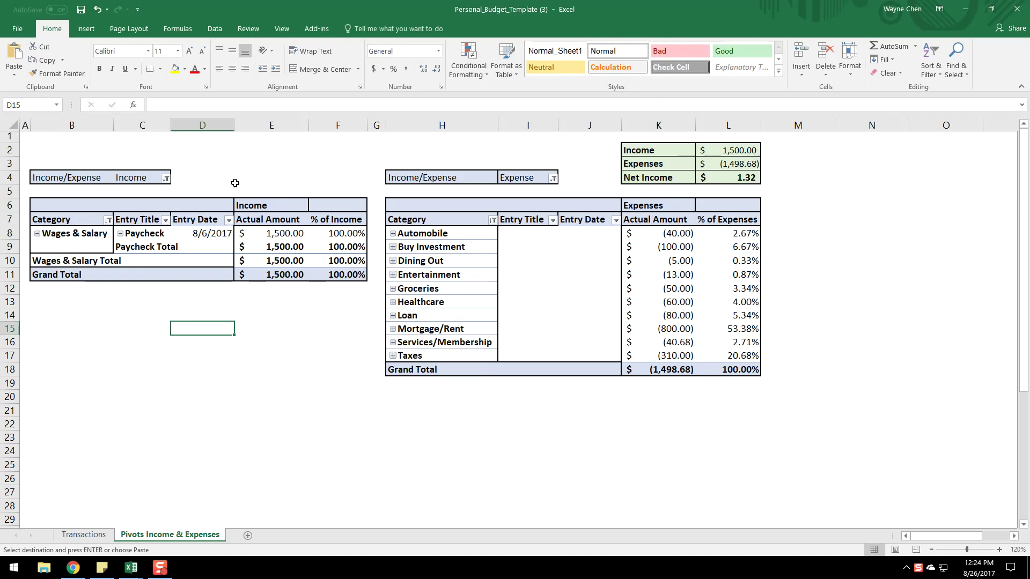
- Refresh All pivots from the Data tab, giving $3,000.00 income and $2,997.36 expenses
left_click(215, 32)
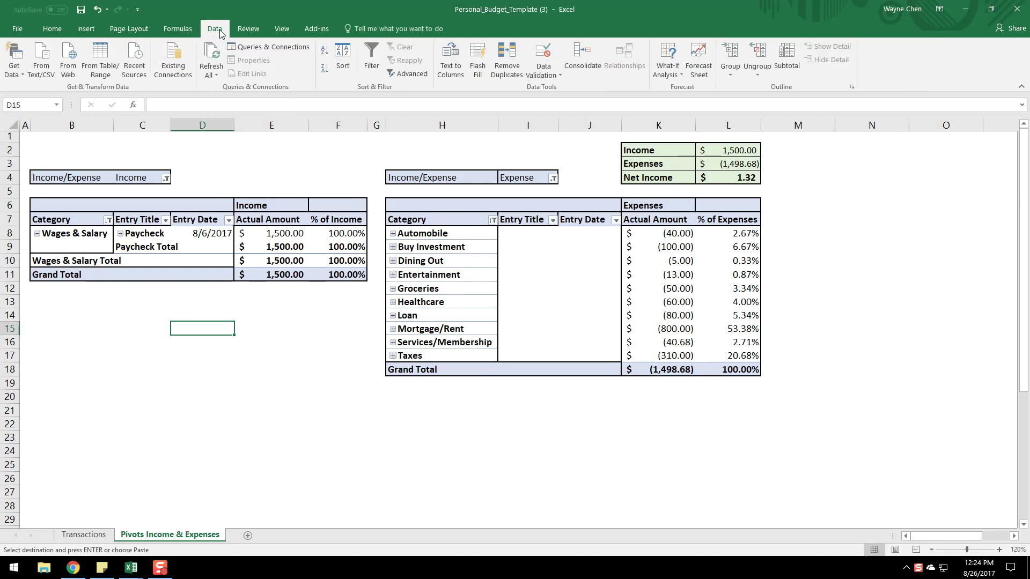
left_click(212, 73)
left_click(222, 91)
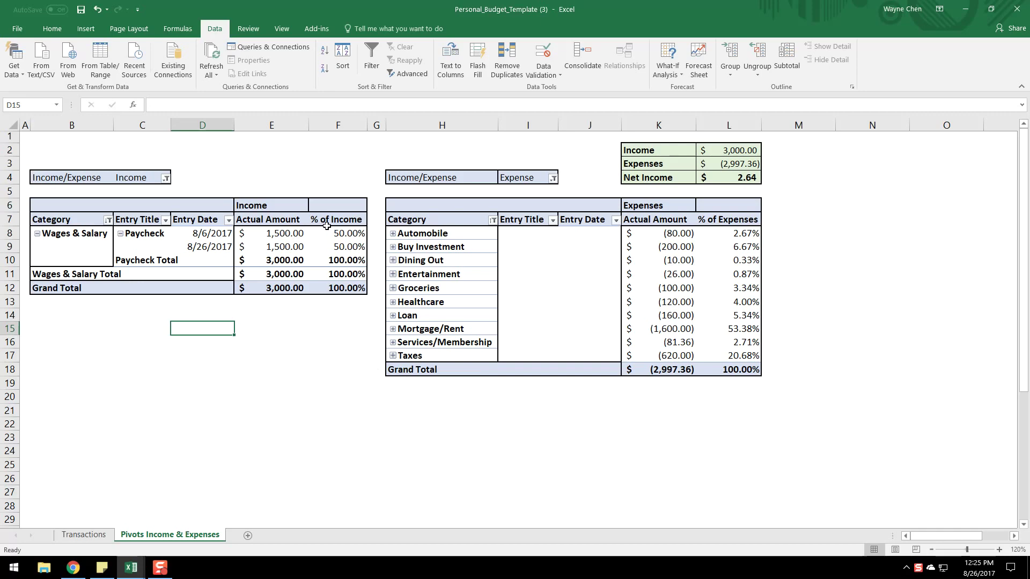
left_click(254, 382)
left_click(37, 234)
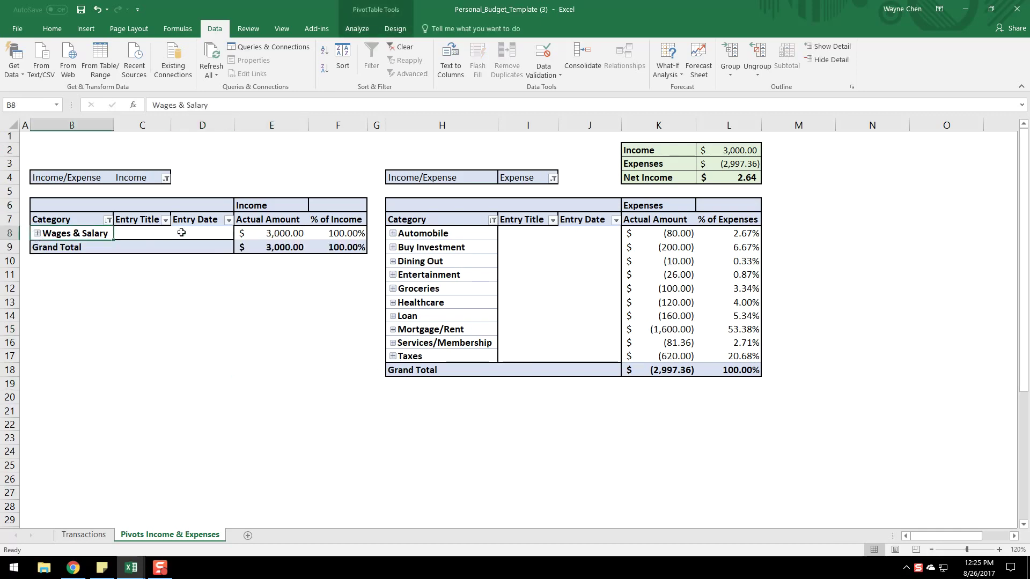
left_click(83, 535)
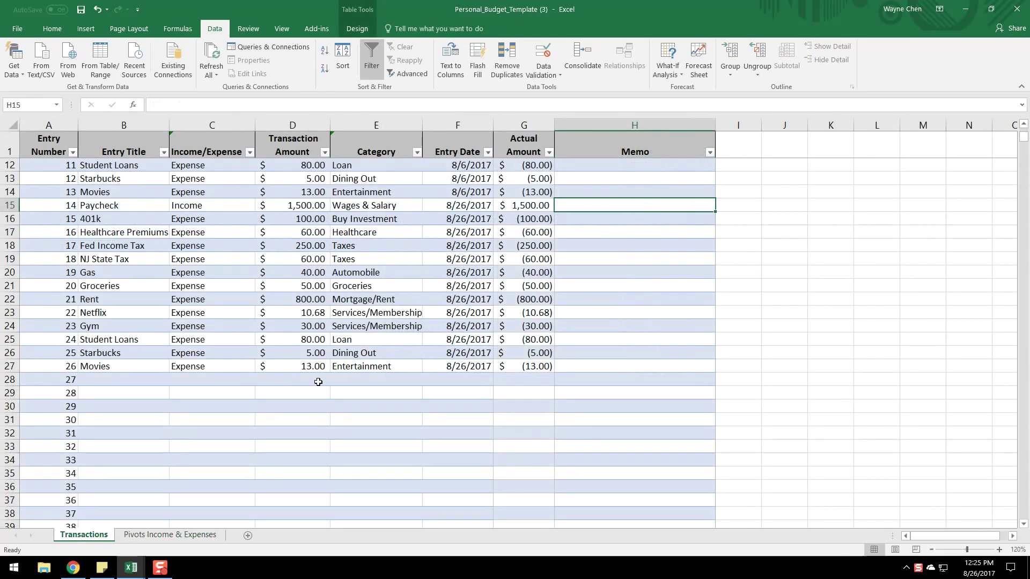
scroll(316, 354, "up", 4)
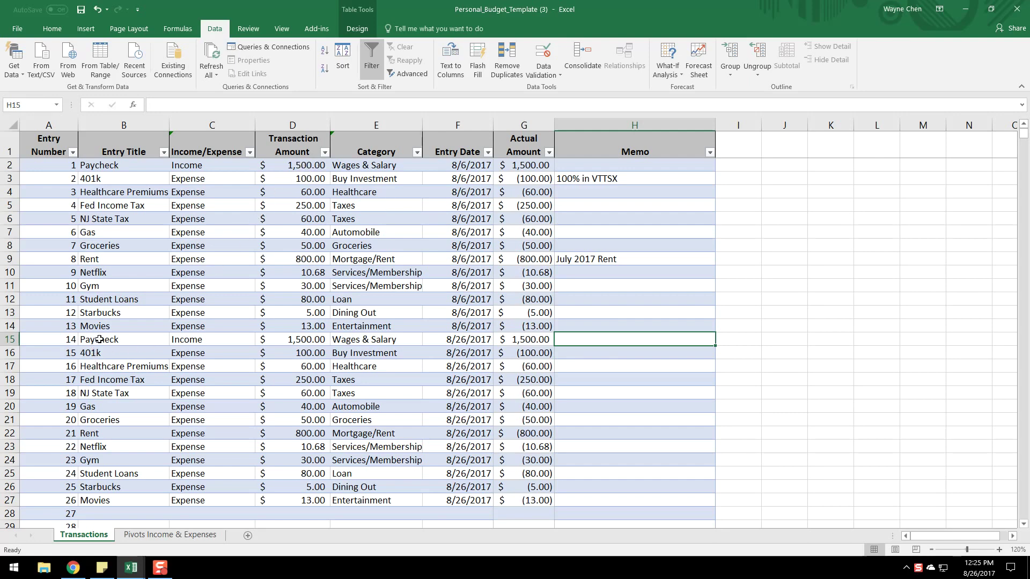
left_click(303, 338)
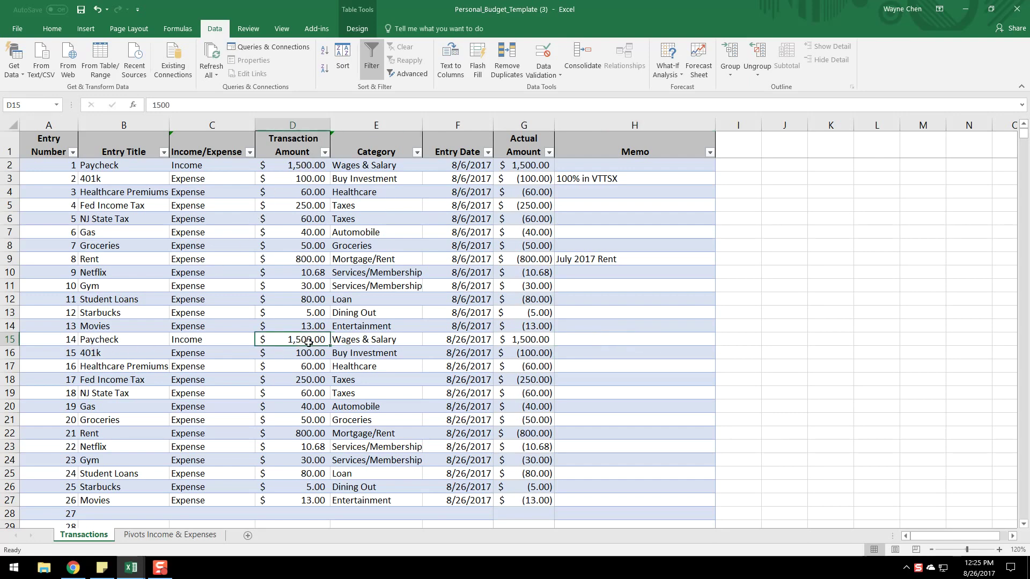
left_click(149, 535)
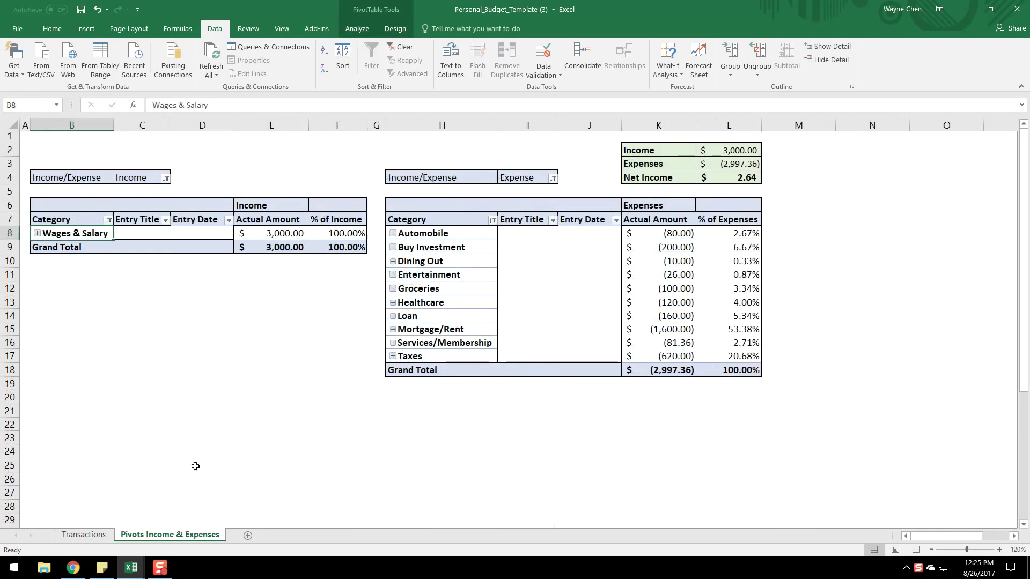
left_click(37, 234)
left_click_drag(204, 236, 204, 248)
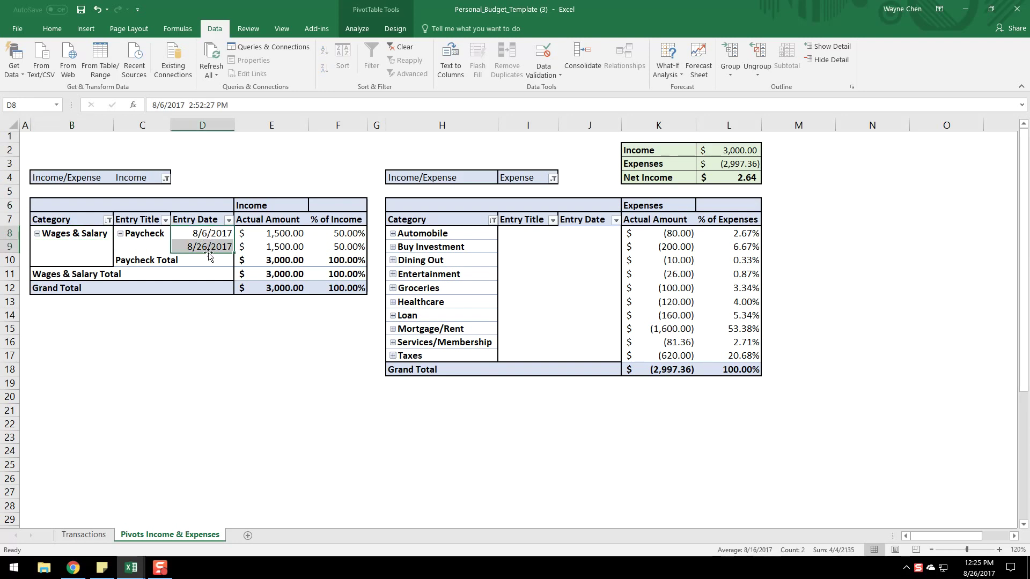
left_click_drag(271, 234, 280, 251)
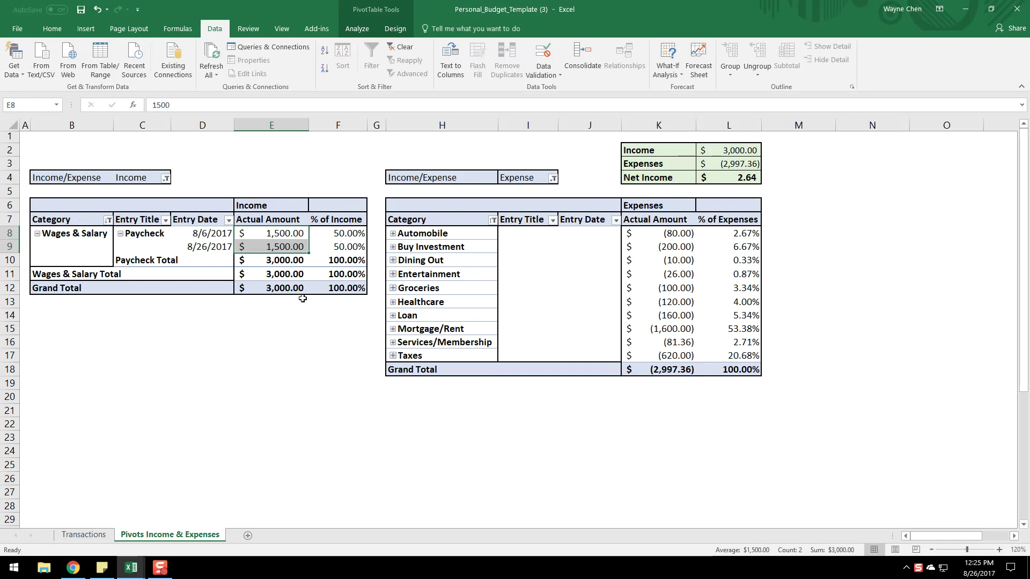
left_click_drag(350, 233, 348, 247)
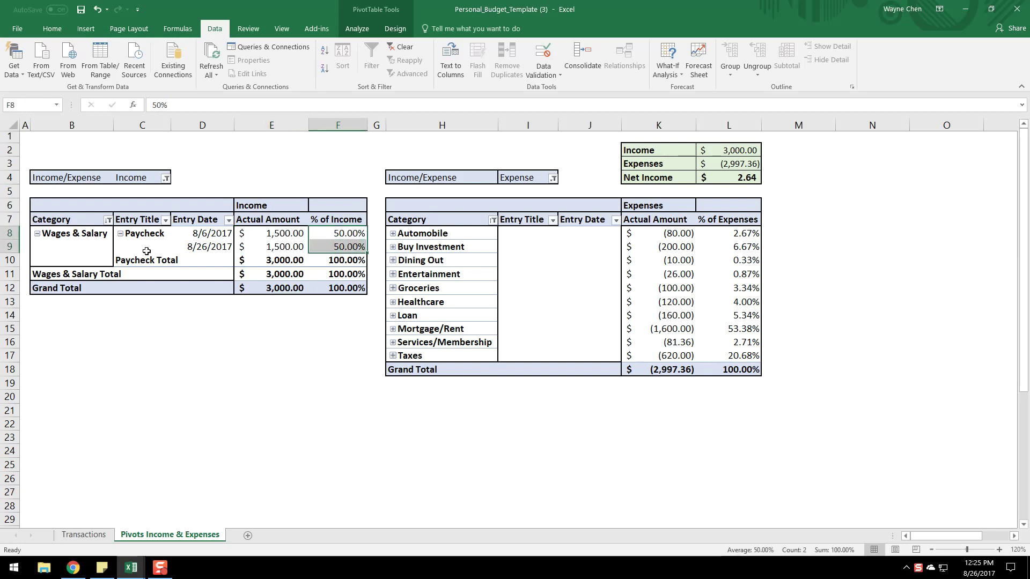
left_click(243, 365)
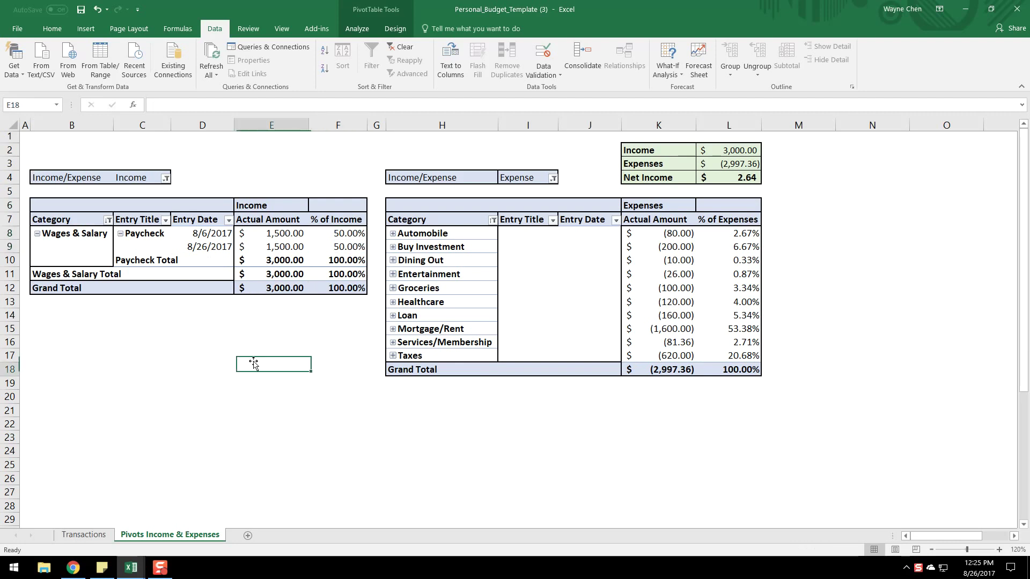
left_click(393, 234)
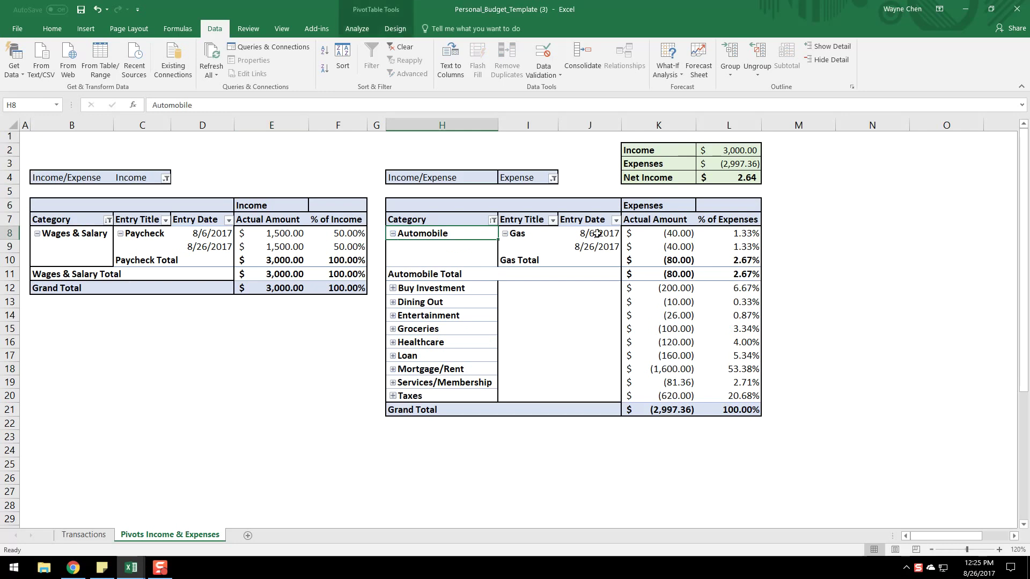
left_click_drag(590, 233, 590, 247)
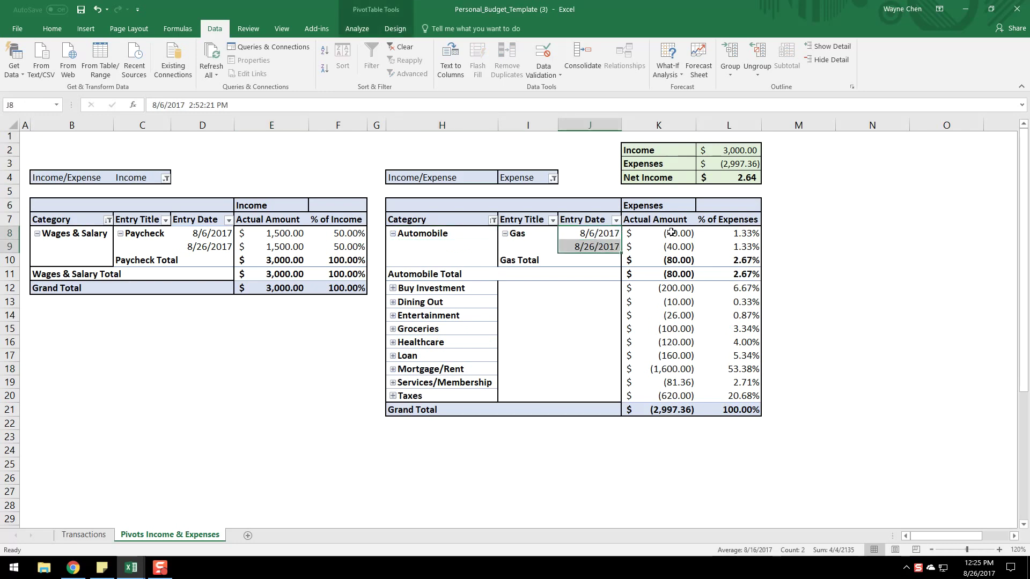
left_click(607, 237)
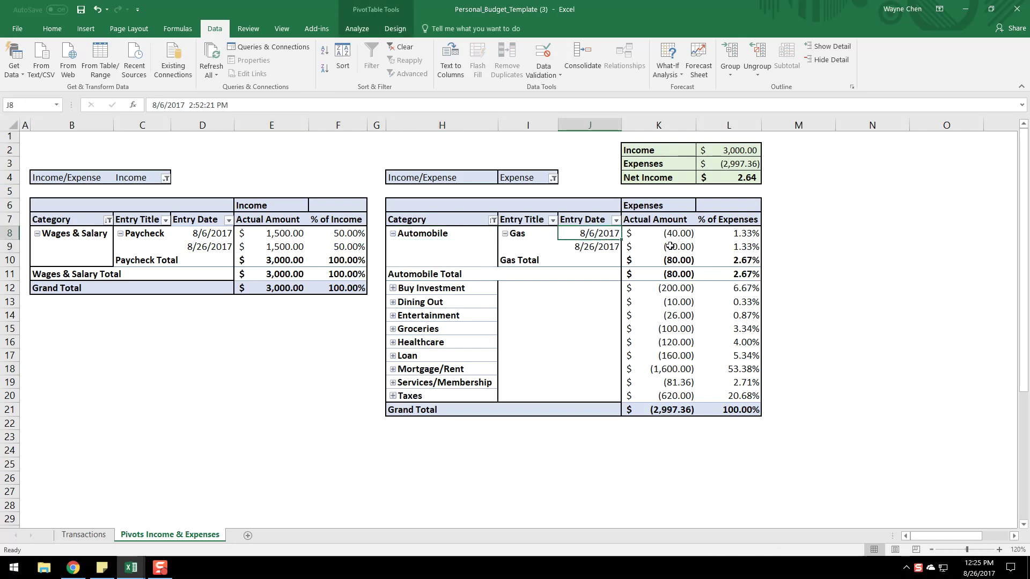
left_click(597, 249)
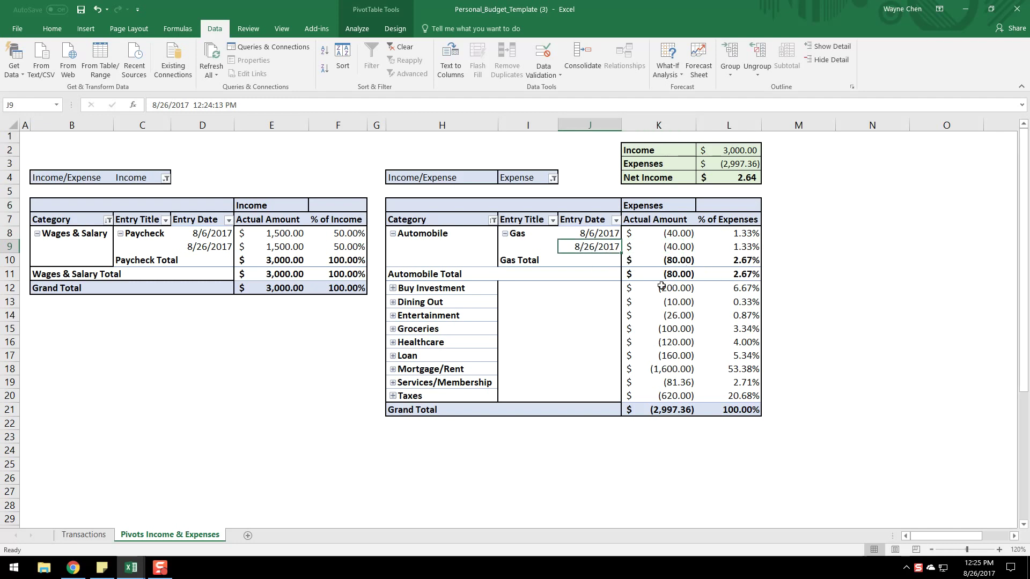
left_click(714, 271)
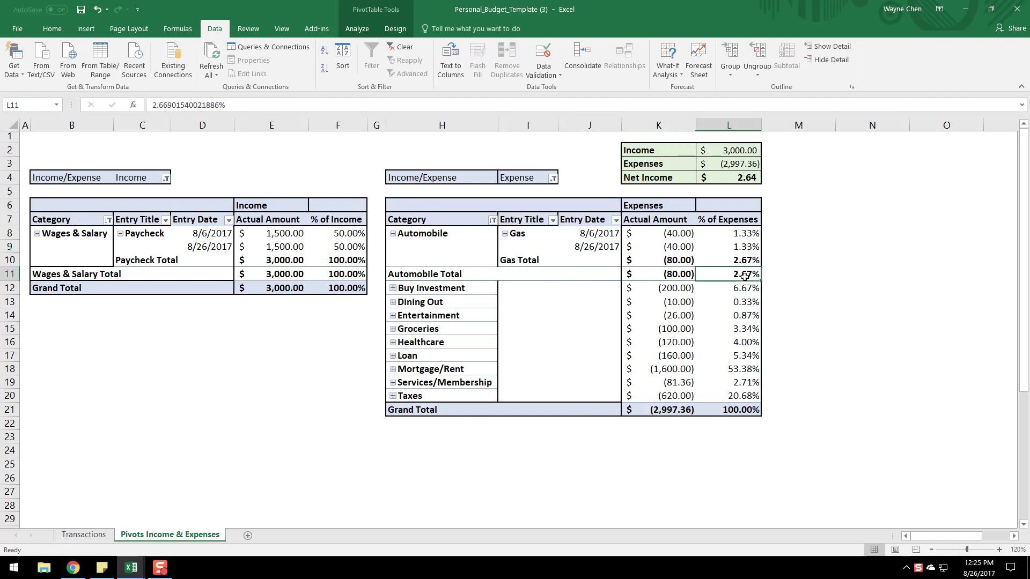
left_click_drag(747, 235, 747, 248)
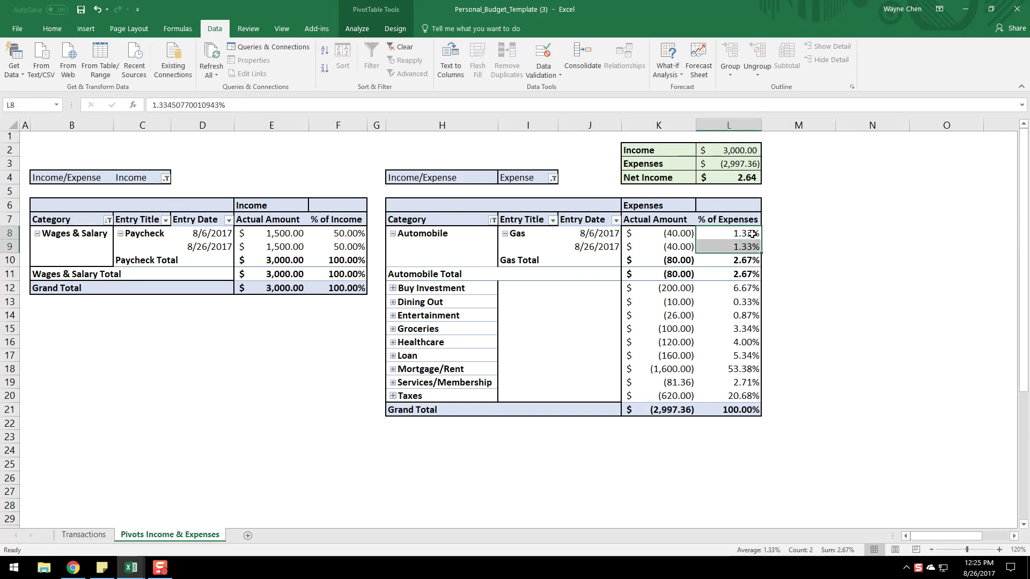
left_click(692, 438)
- Collapse the Automobile group and check the Income and Expenses summary figures
left_click(393, 235)
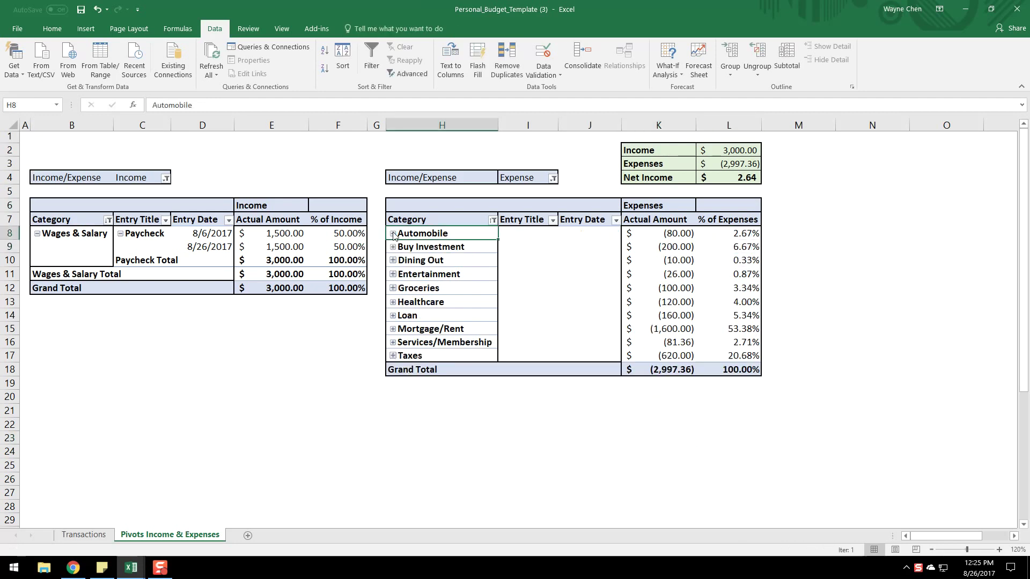
left_click_drag(670, 152, 723, 177)
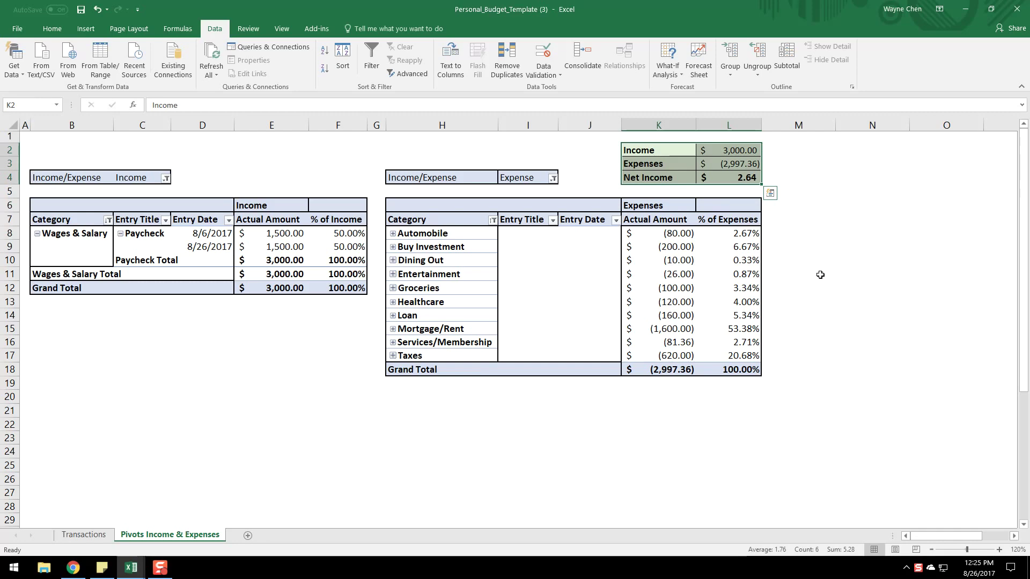
left_click(853, 275)
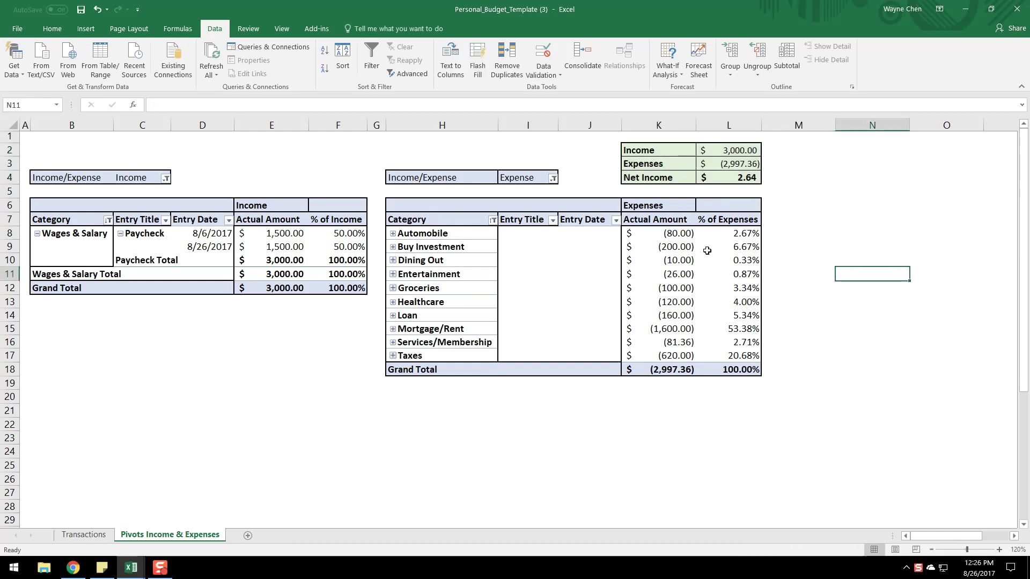
- On the Transactions sheet, check the 8/26/2017 entry dates in rows 15–27
left_click(84, 535)
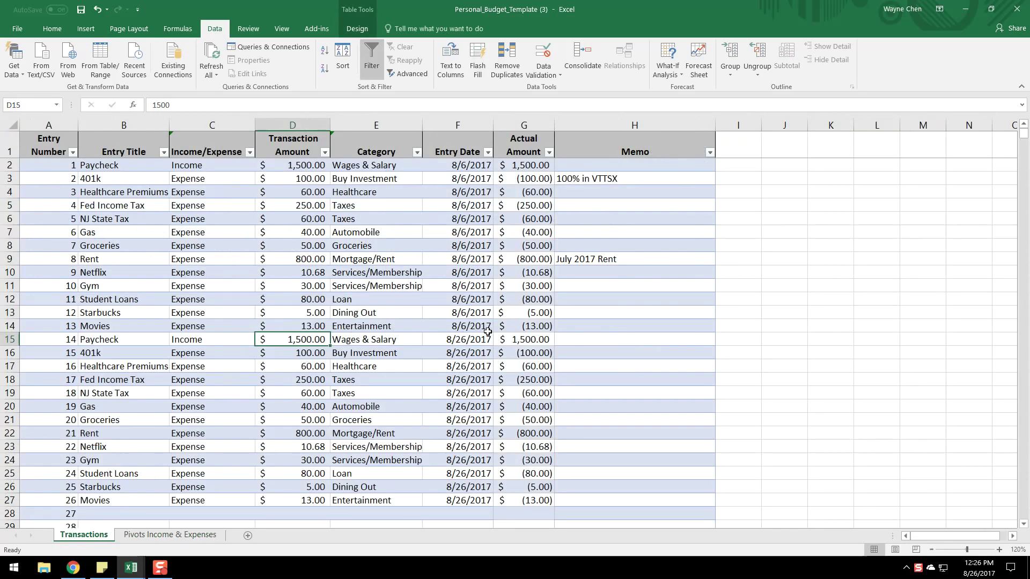
left_click_drag(467, 339, 468, 500)
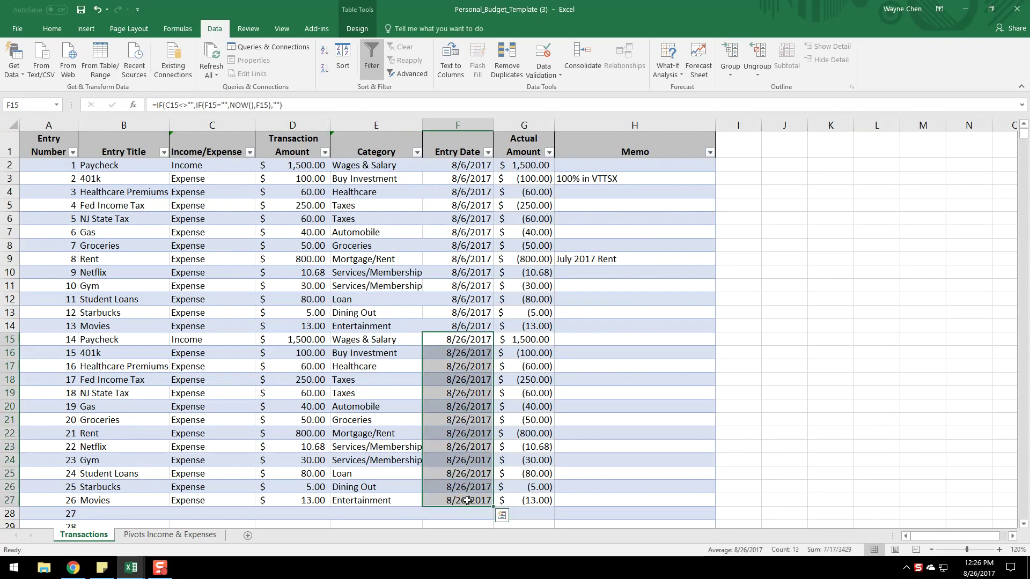
left_click(406, 513)
scroll(397, 462, "down", 3)
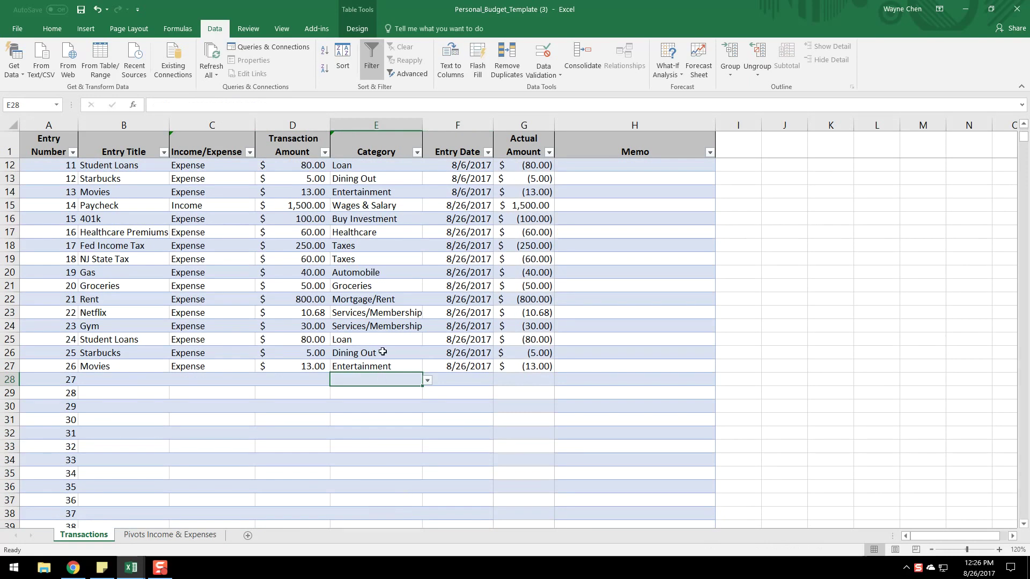
scroll(371, 349, "up", 3)
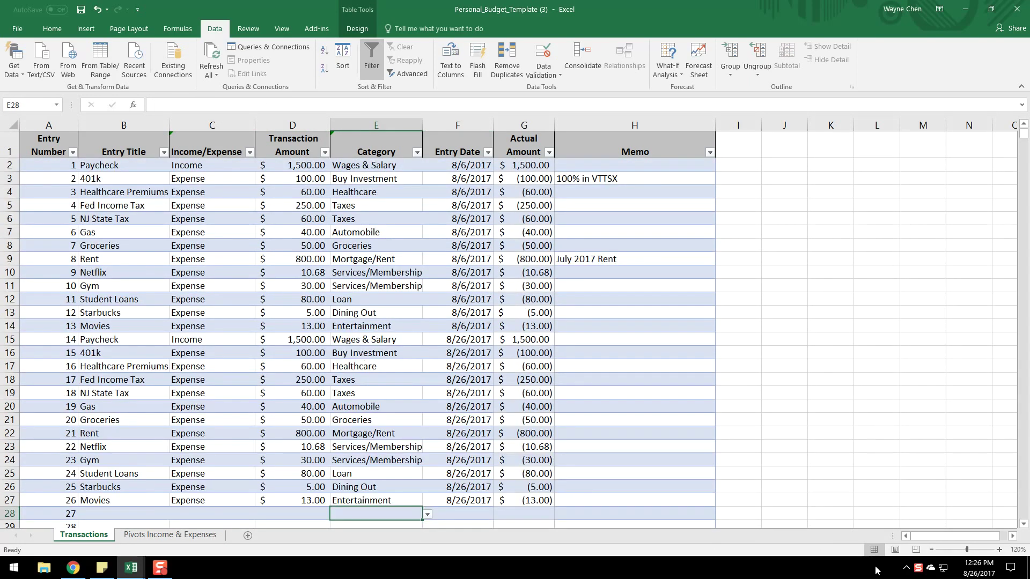